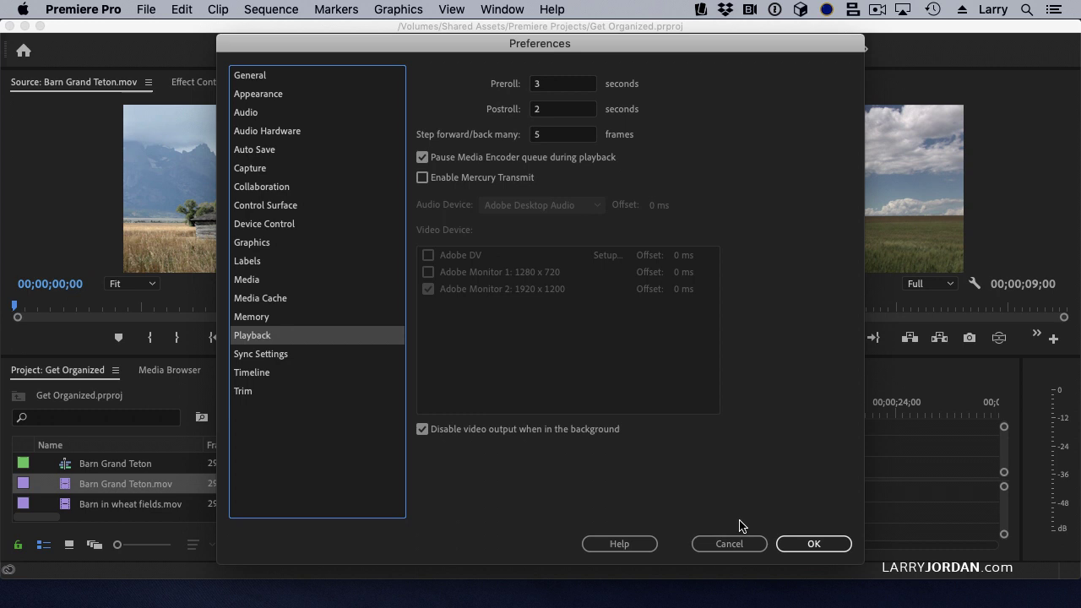
# - Cancel the Preferences dialog so no playback settings change
pyautogui.click(737, 551)
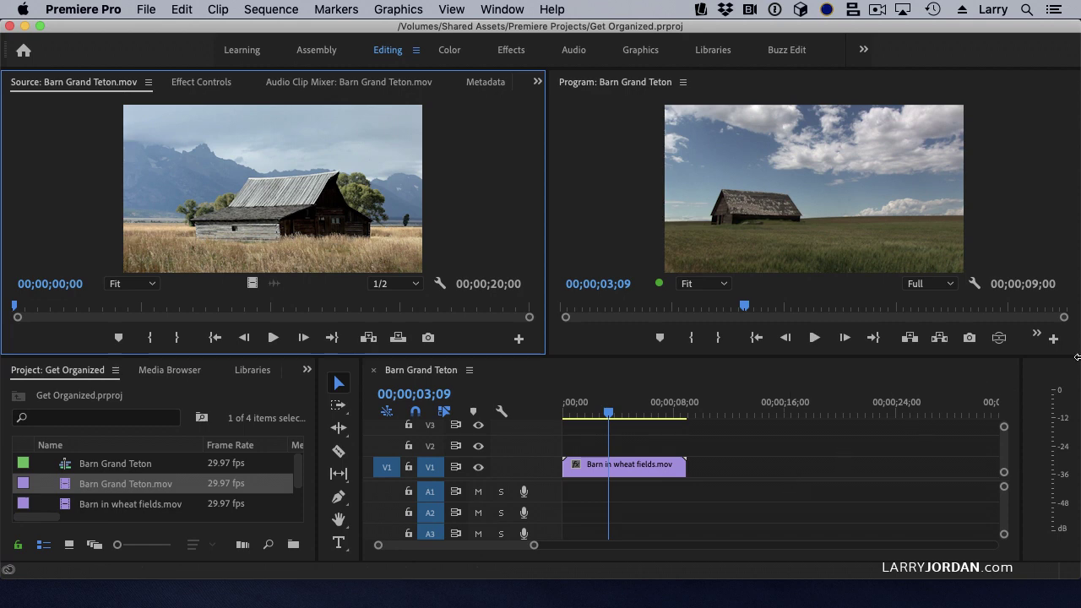
# - Add the Toggle Proxies button to the Program monitor's button bar
pyautogui.click(1053, 339)
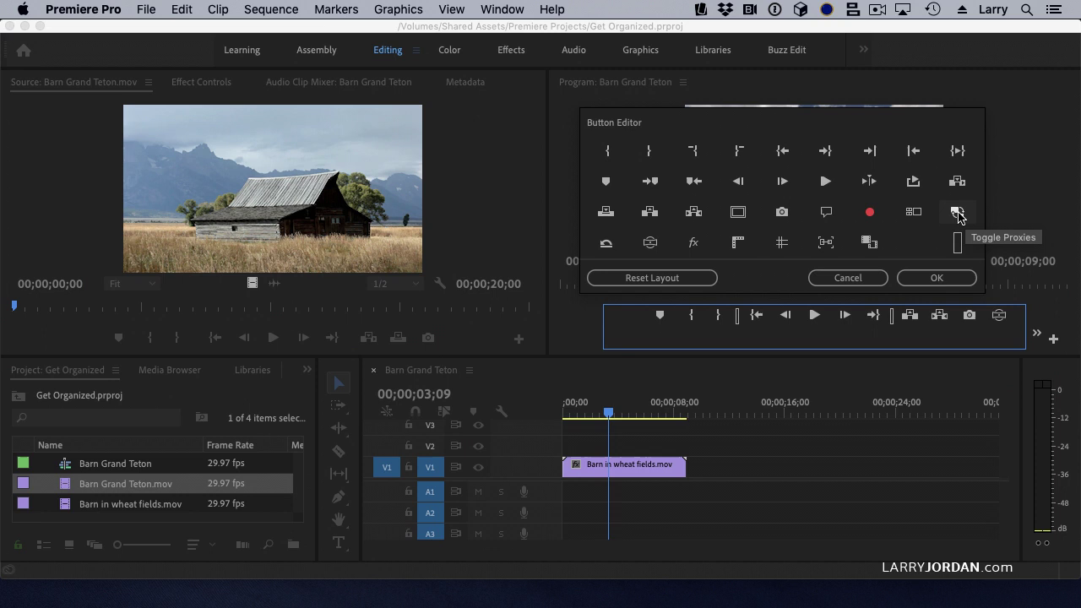
pyautogui.moveTo(963, 216); pyautogui.dragTo(1005, 317)
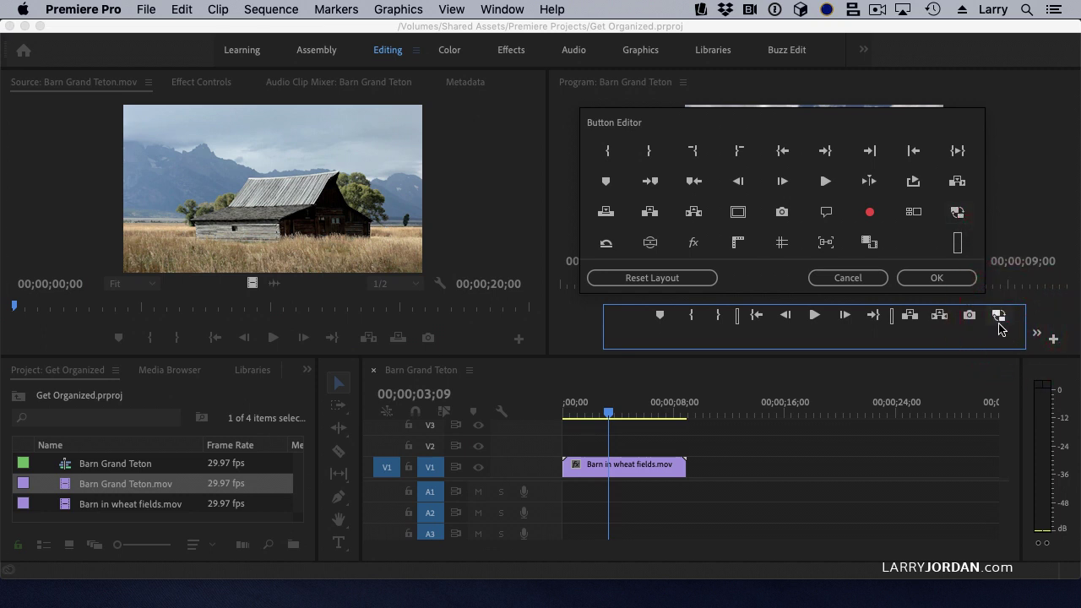
pyautogui.click(947, 280)
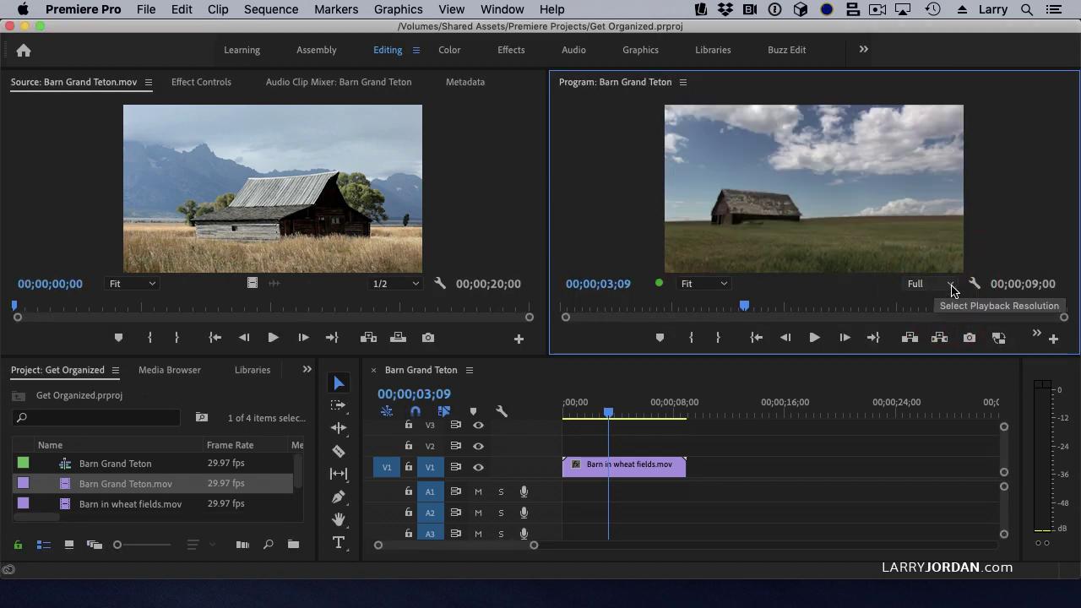
# - Toggle proxies on and off twice with the new button, leaving them off
pyautogui.click(1001, 340)
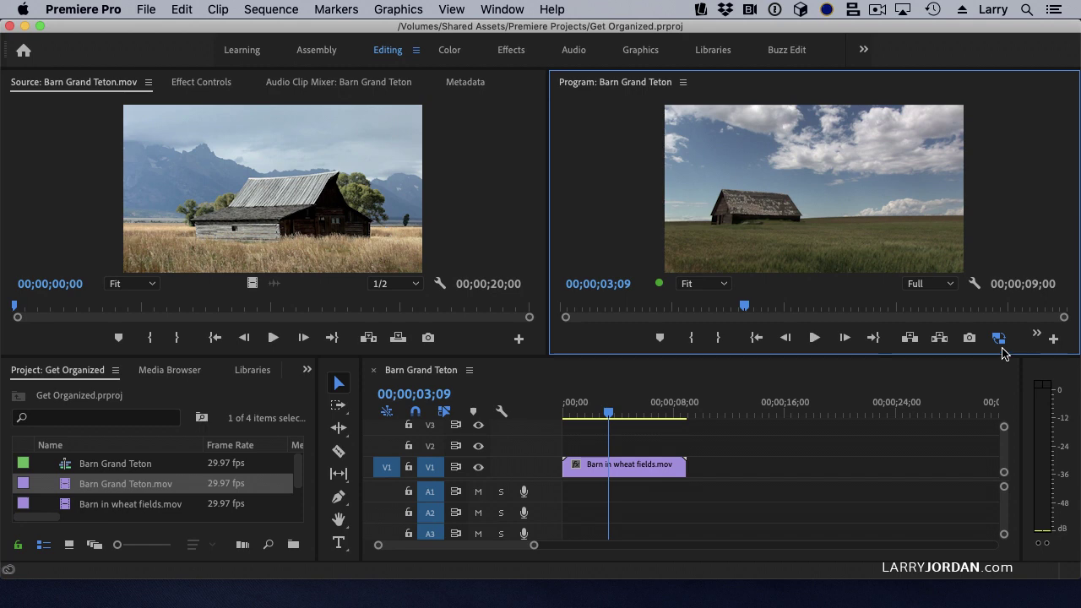
pyautogui.click(1000, 339)
pyautogui.click(999, 339)
pyautogui.click(999, 338)
# - Maximize the Media Browser, check Ingest, and bring up its ingest settings
pyautogui.click(152, 375)
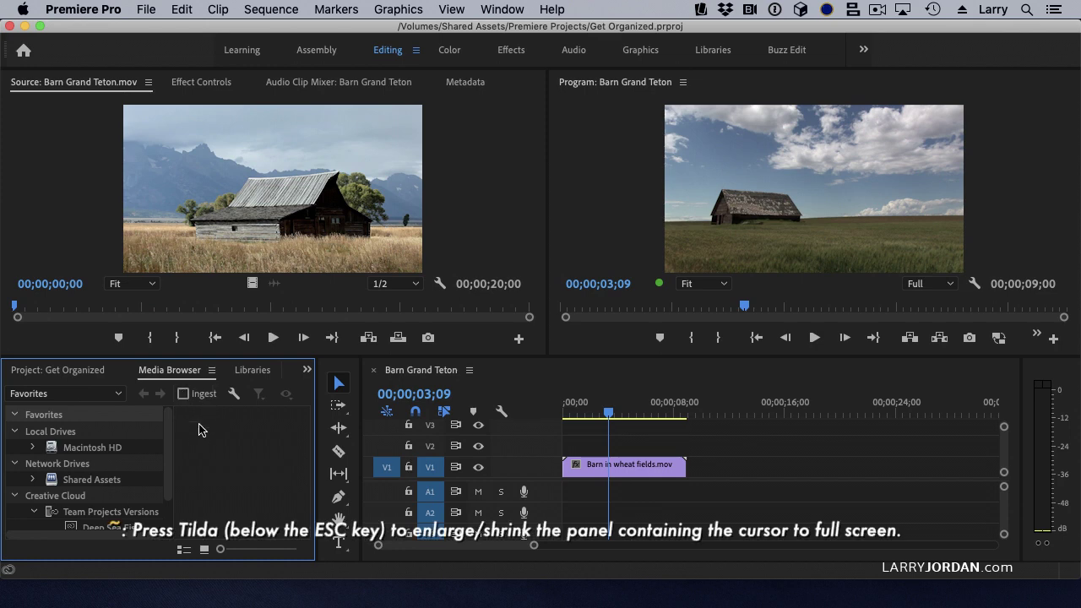
pyautogui.press('`')
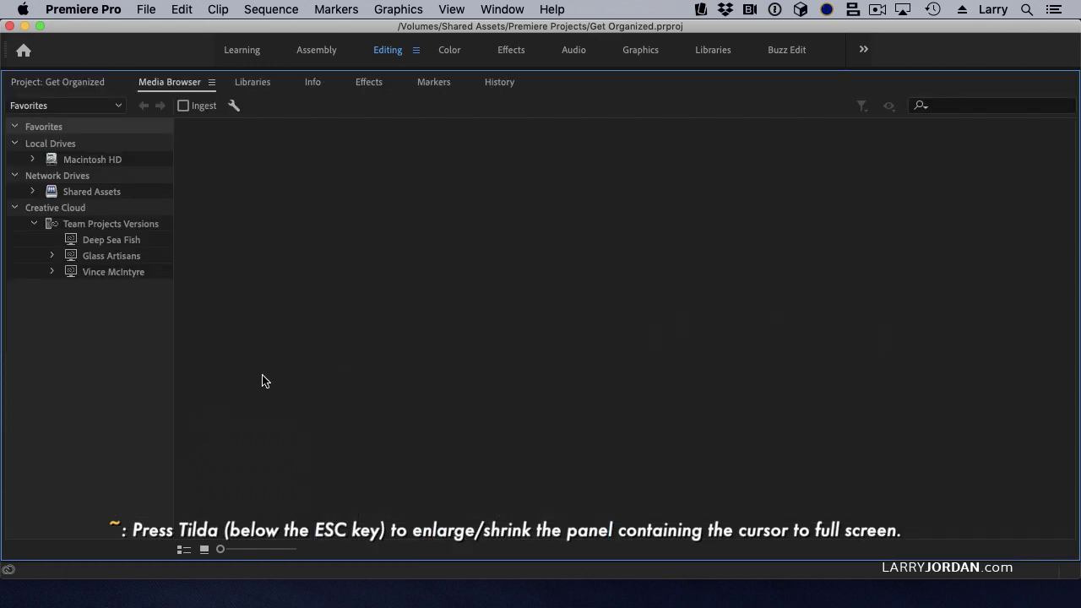
pyautogui.click(183, 107)
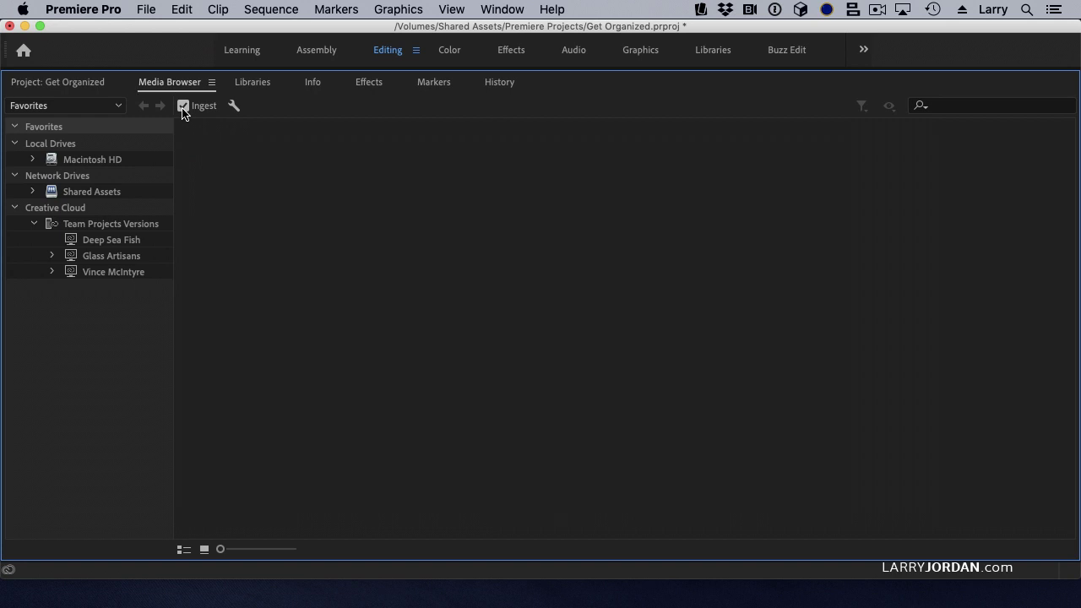
pyautogui.click(233, 110)
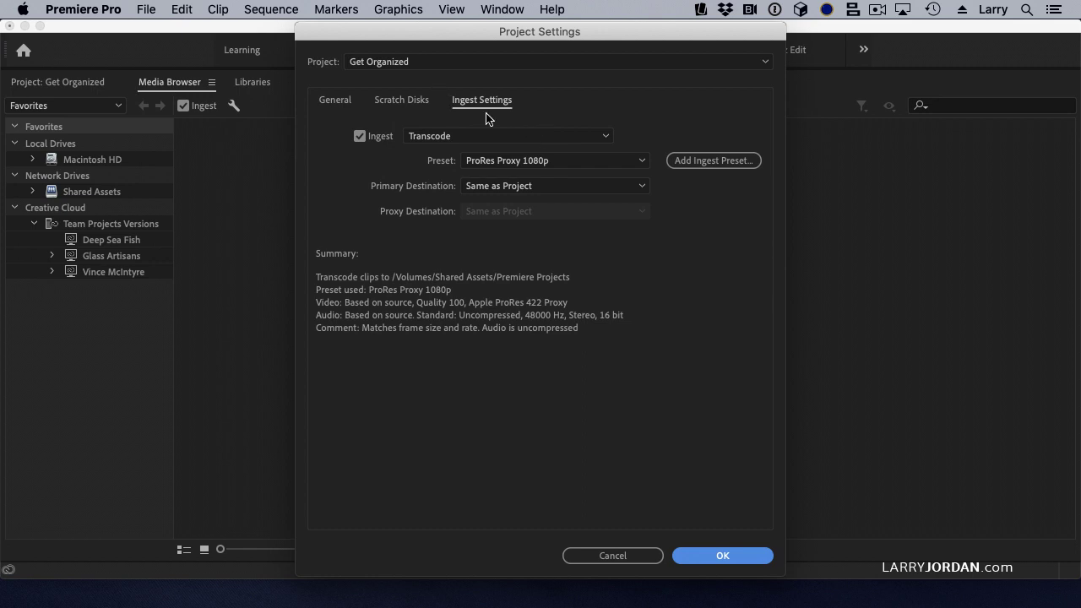
# - Switch ingest from Transcode to Create Proxies and review the available proxy presets
pyautogui.click(427, 137)
pyautogui.click(532, 203)
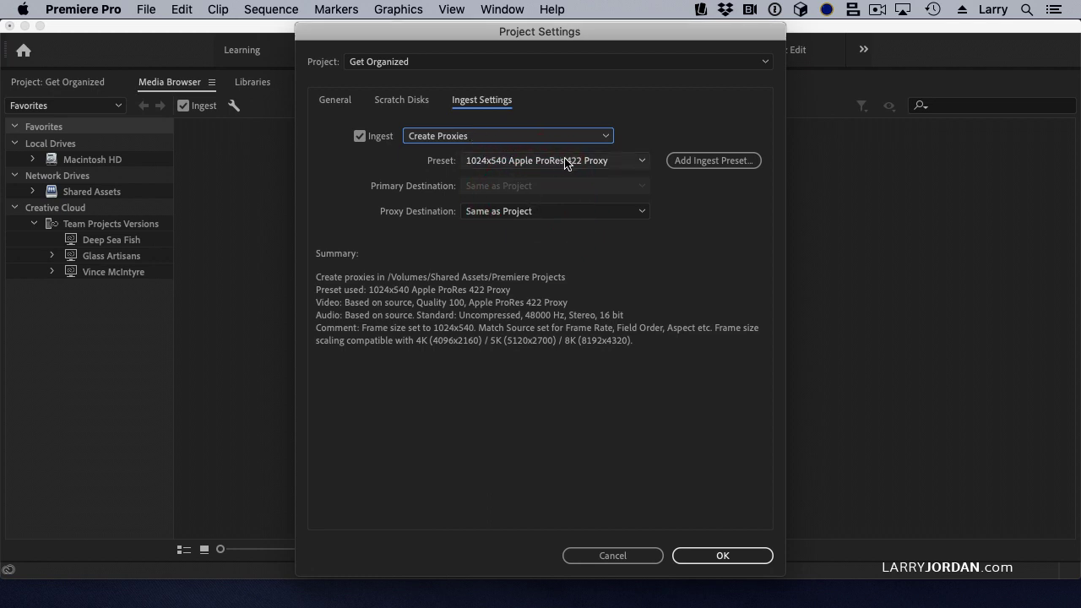
pyautogui.click(641, 162)
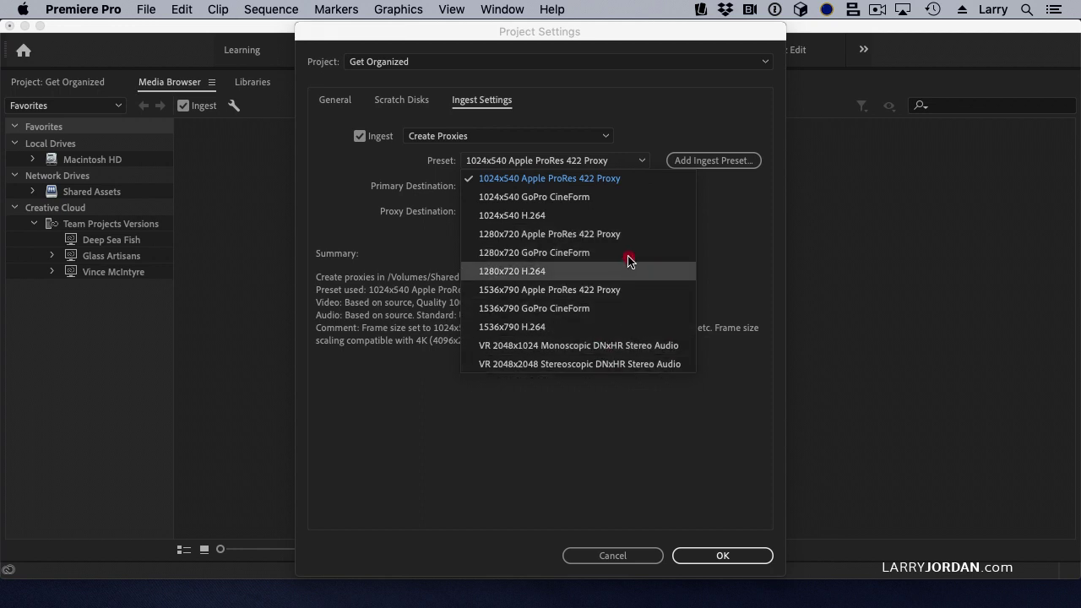
pyautogui.click(720, 203)
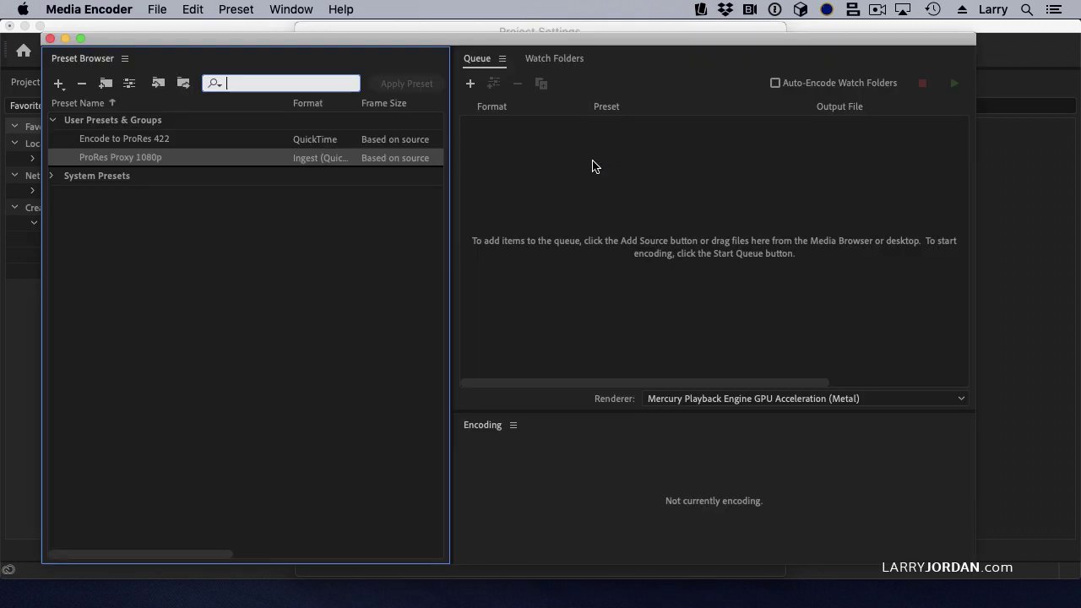
# - Create a new ingest preset named '1080p Proxies'
pyautogui.click(59, 83)
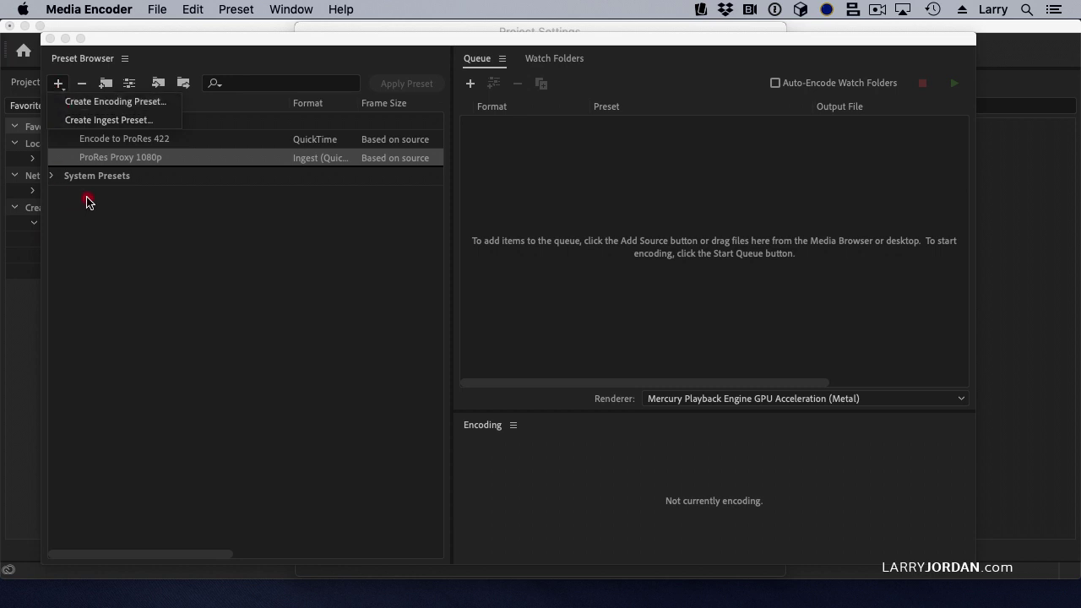
pyautogui.click(163, 129)
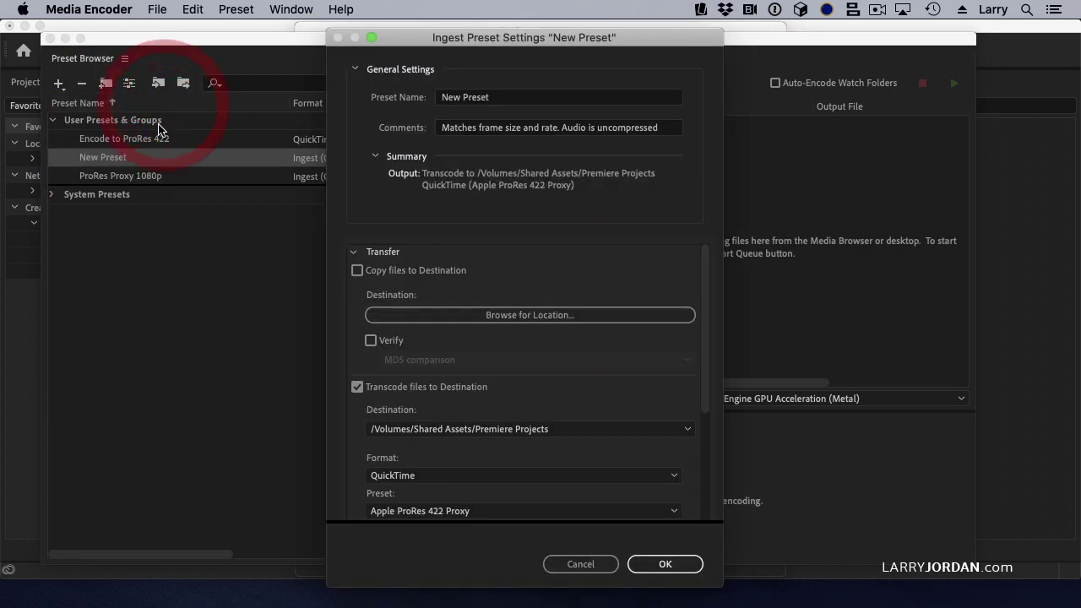
pyautogui.click(425, 94)
pyautogui.write('1')
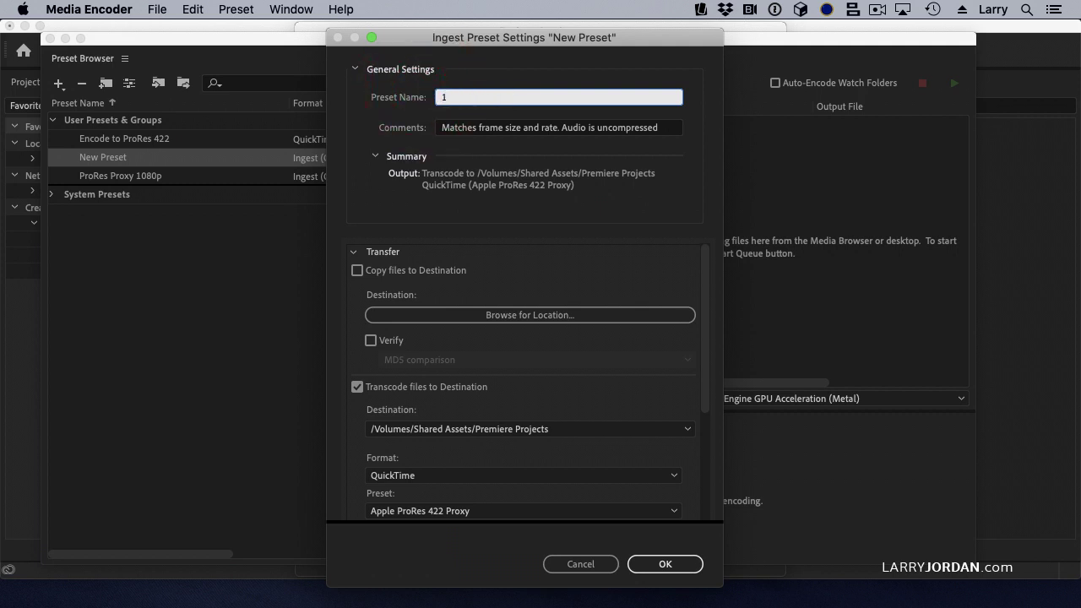
pyautogui.write('080p Proxies')
# - Give the preset QuickTime format with the Apple ProRes 422 Proxy preset and save it
pyautogui.scroll(-2, 593, 405)
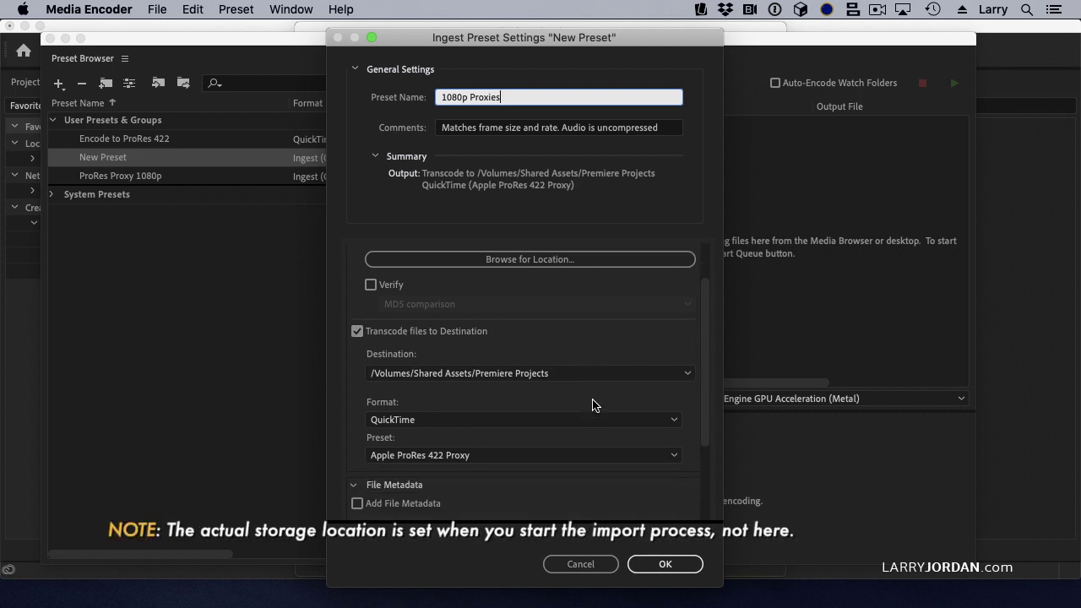
pyautogui.click(558, 373)
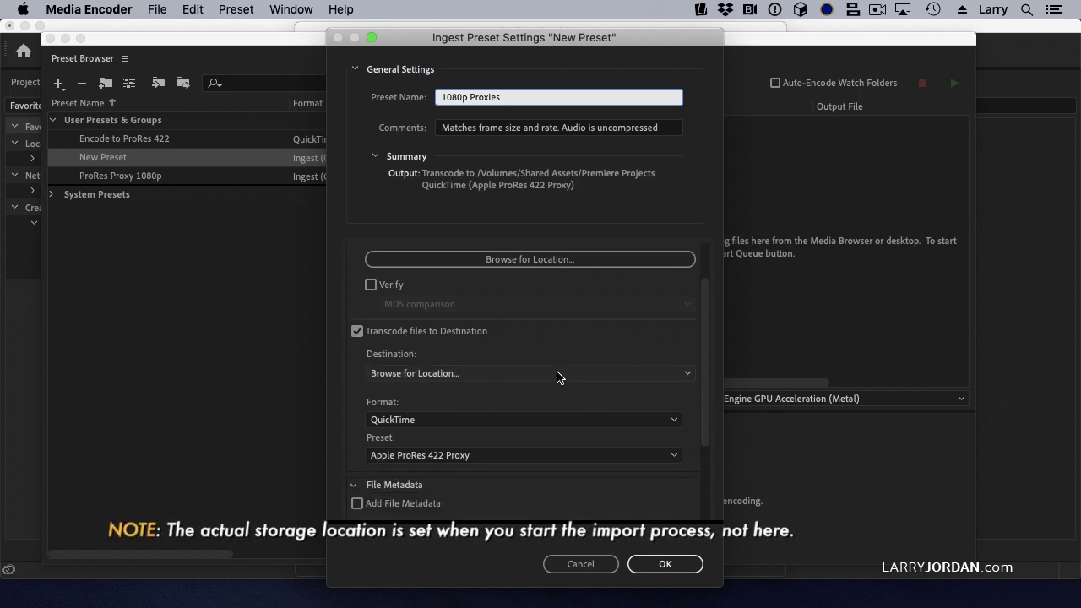
pyautogui.click(405, 420)
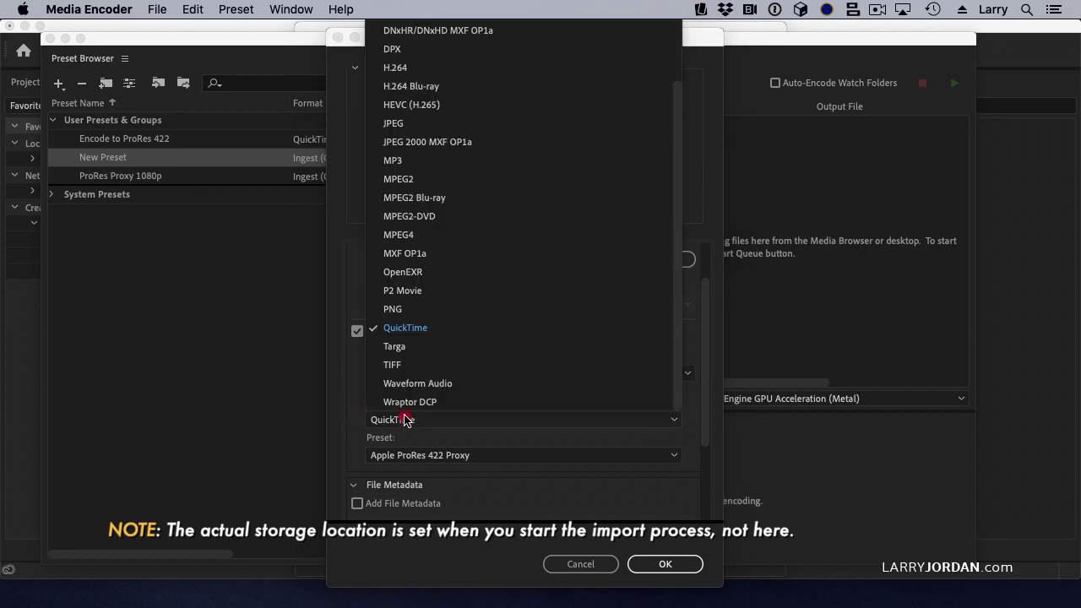
pyautogui.click(406, 328)
pyautogui.scroll(-5, 346, 388)
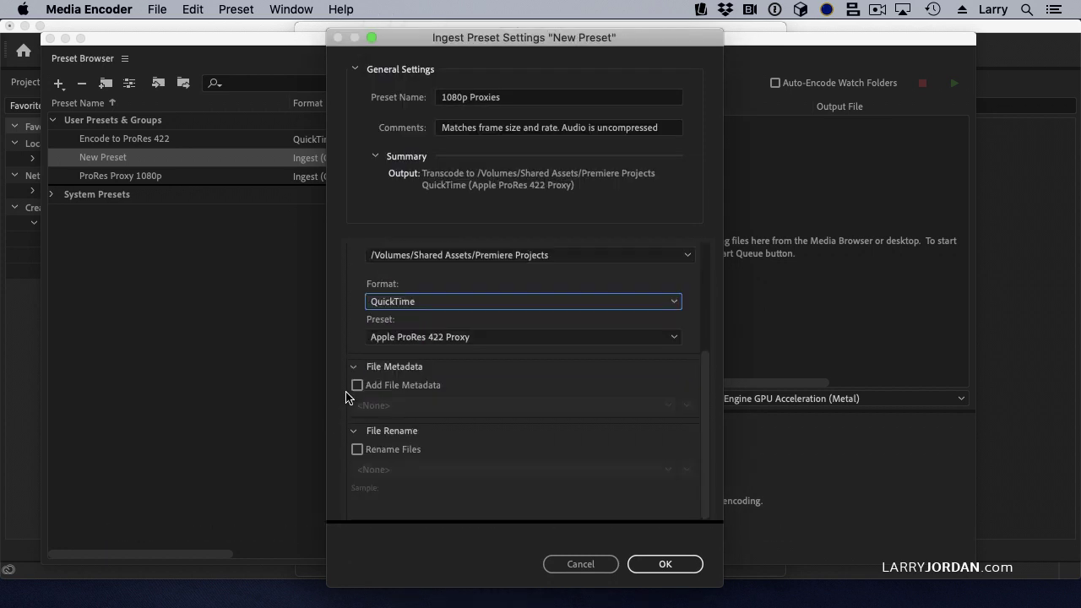
pyautogui.click(435, 339)
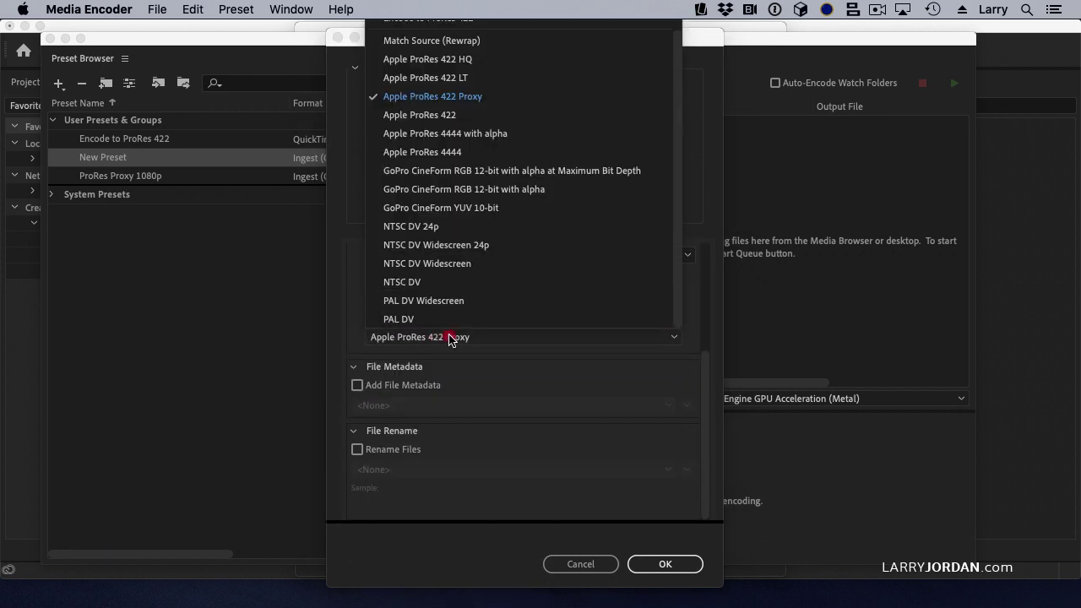
pyautogui.click(490, 98)
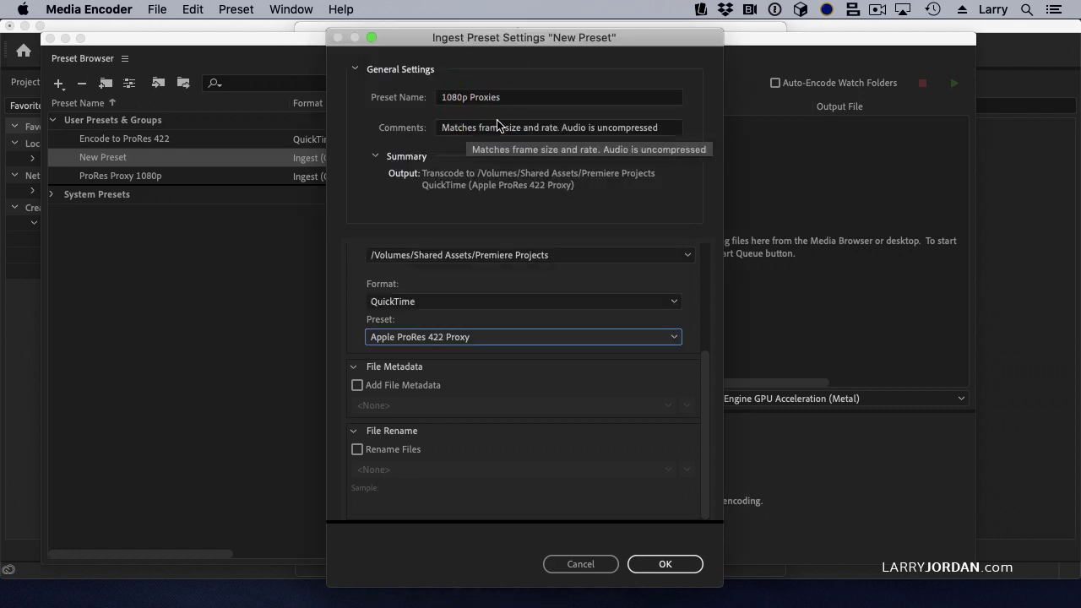
pyautogui.click(665, 564)
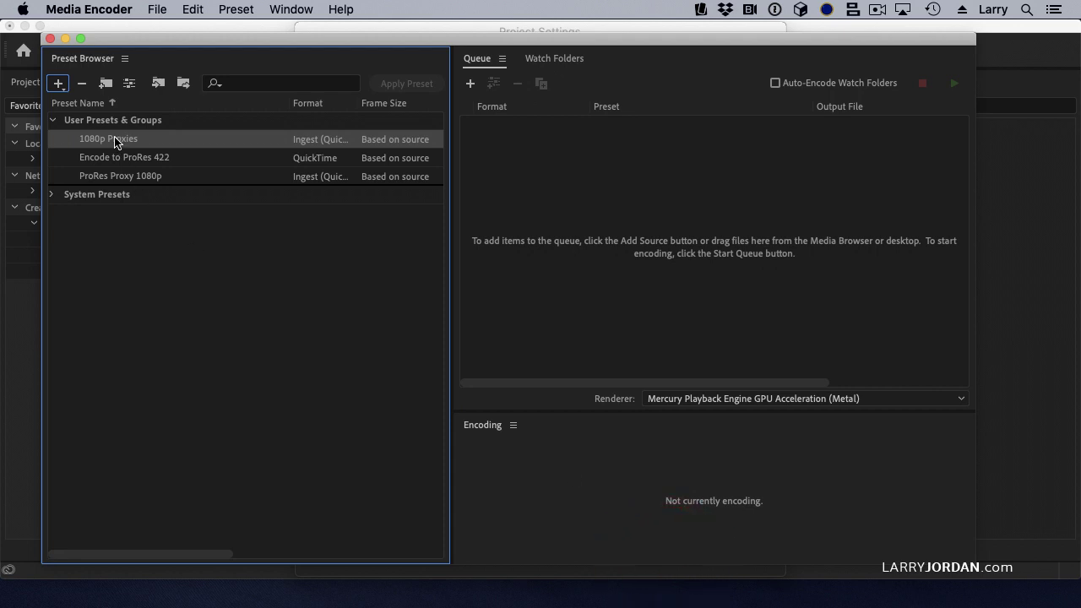
# - Export the 1080p Proxies preset as a file on the Desktop
pyautogui.click(181, 82)
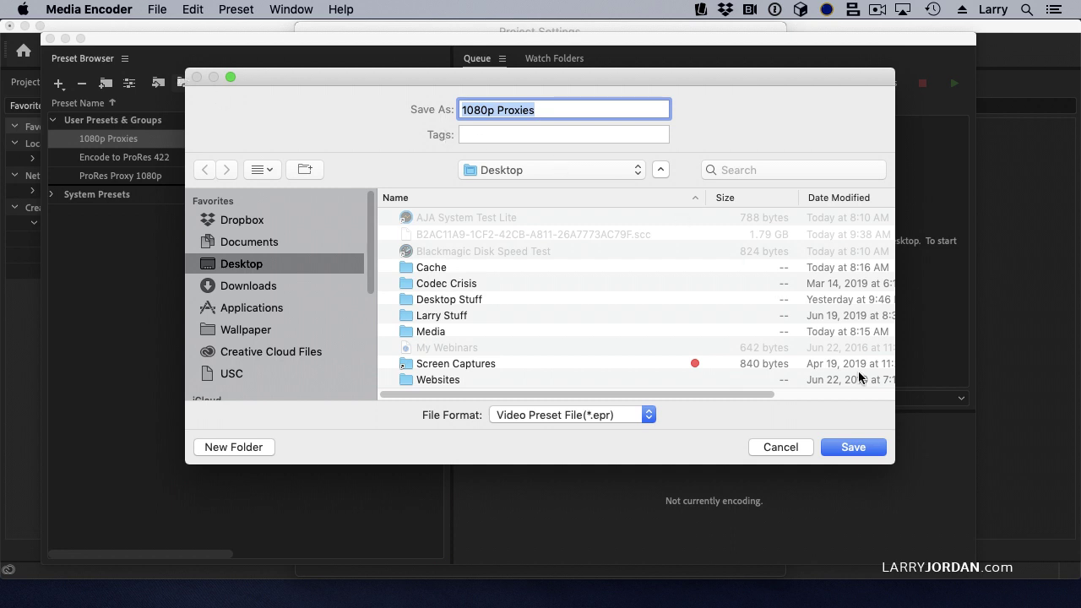
pyautogui.click(713, 317)
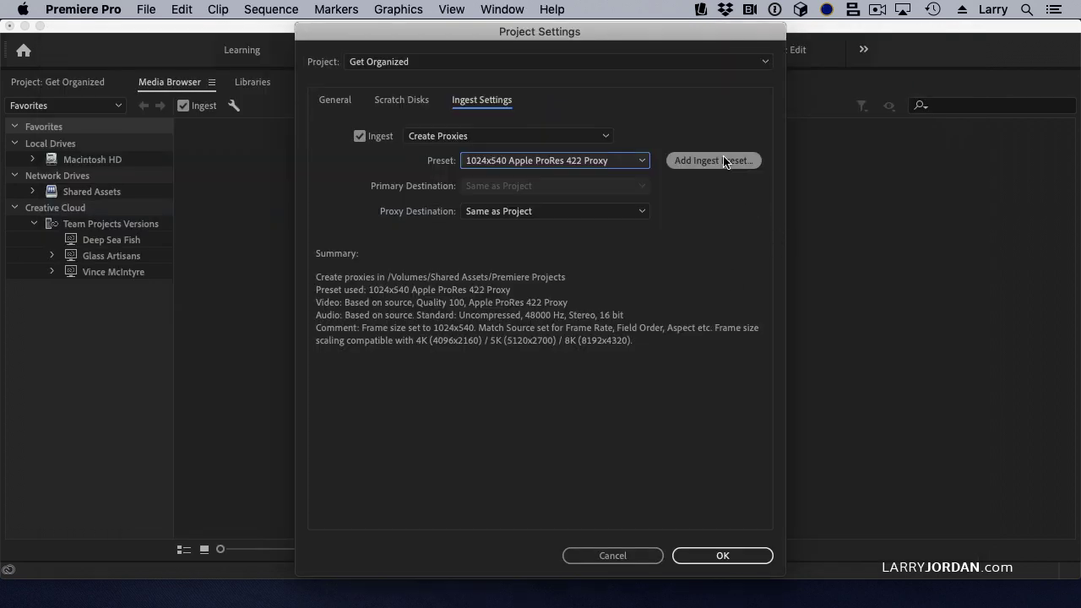
# - Load Desktop/1080p Proxies.epr as the ingest preset and apply the project settings
pyautogui.click(720, 161)
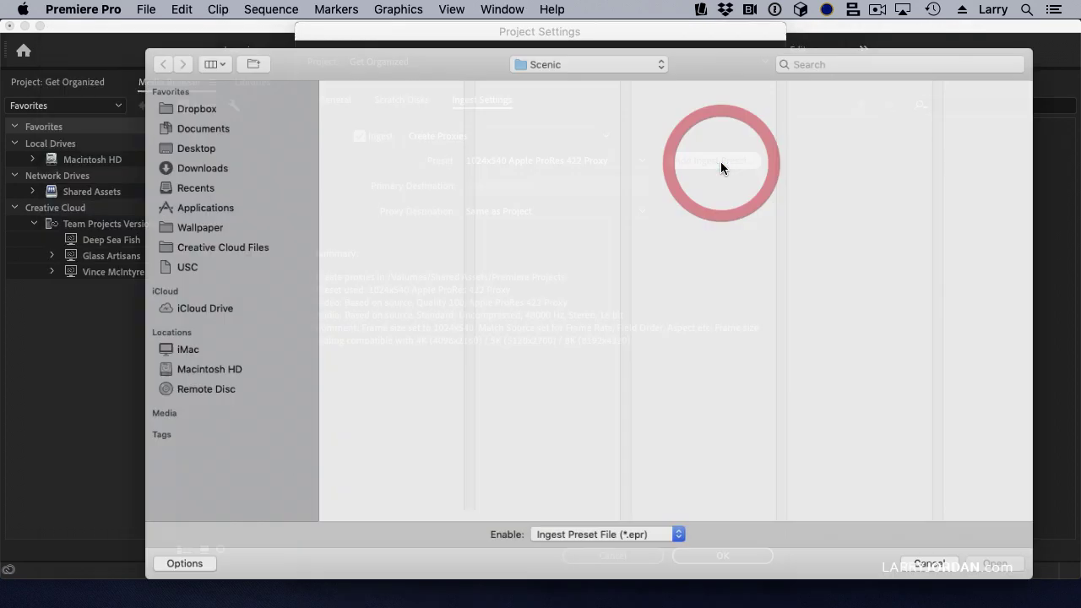
pyautogui.press('super+shift+d')
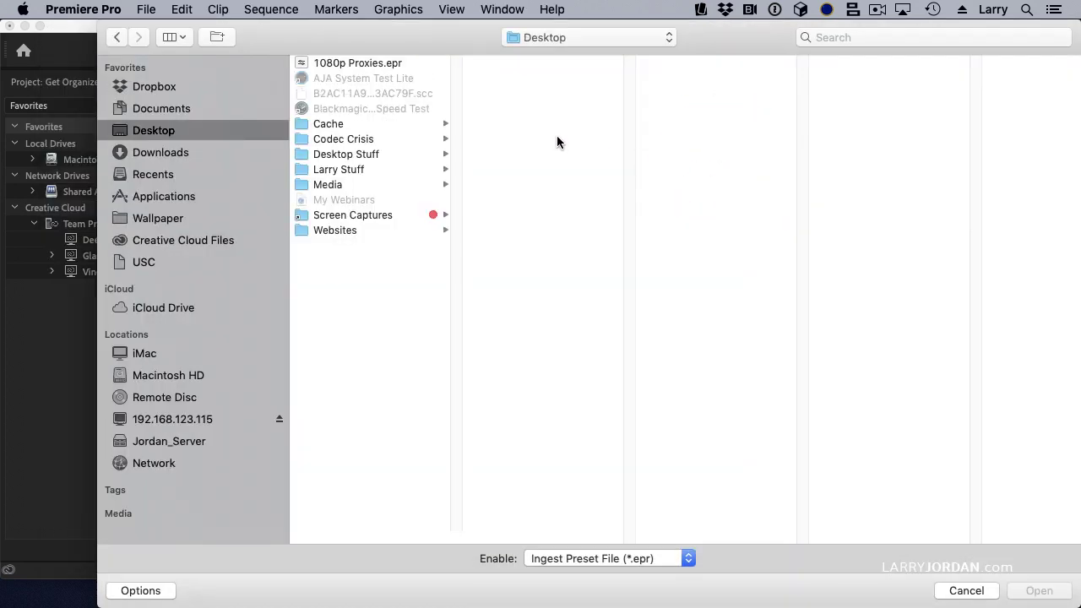
pyautogui.click(364, 65)
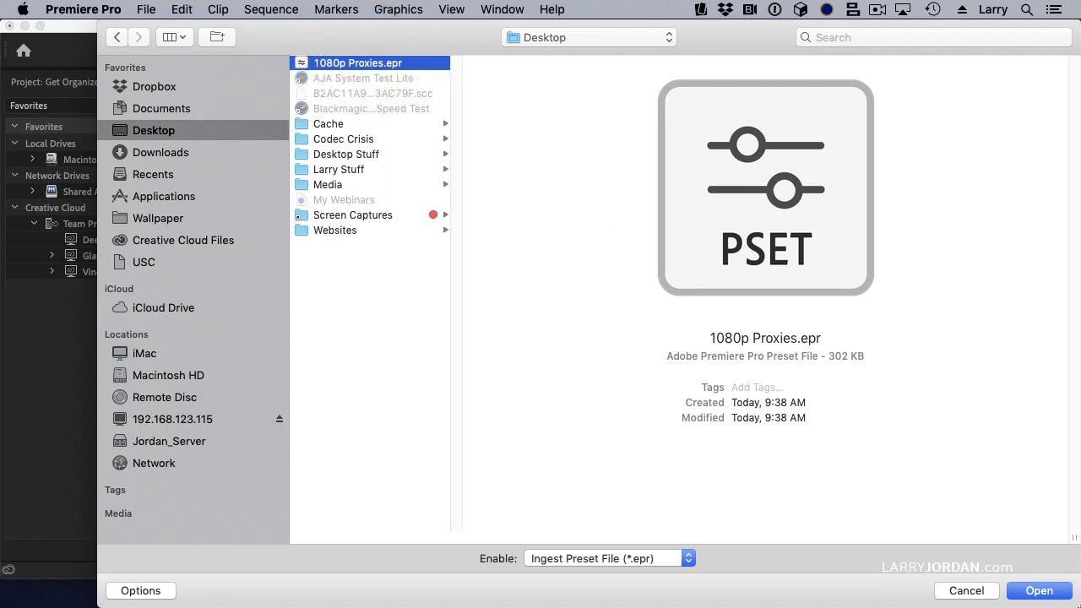
pyautogui.click(1051, 589)
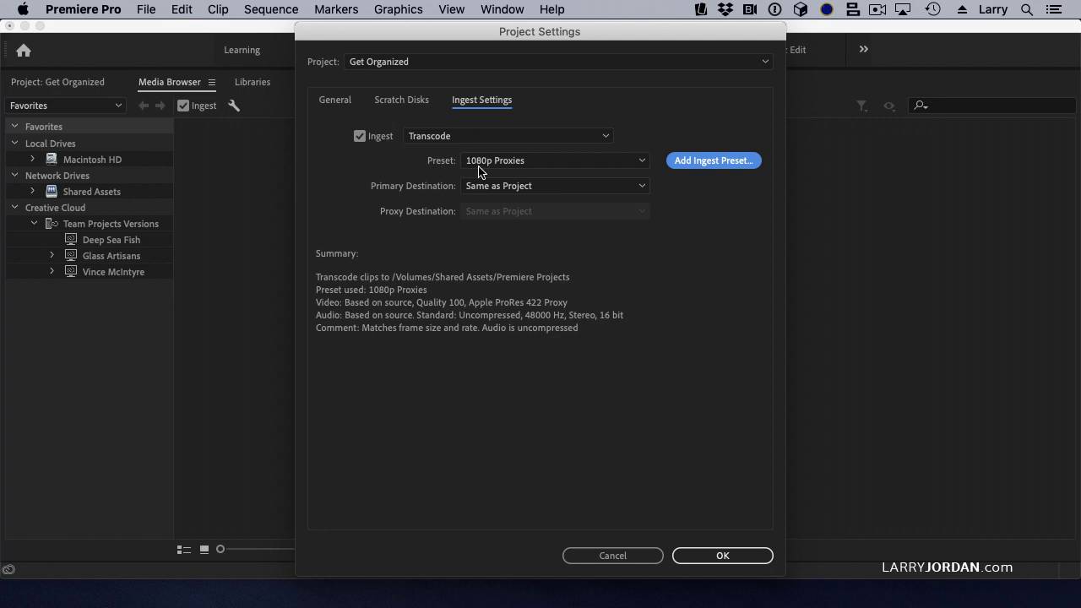
pyautogui.click(740, 557)
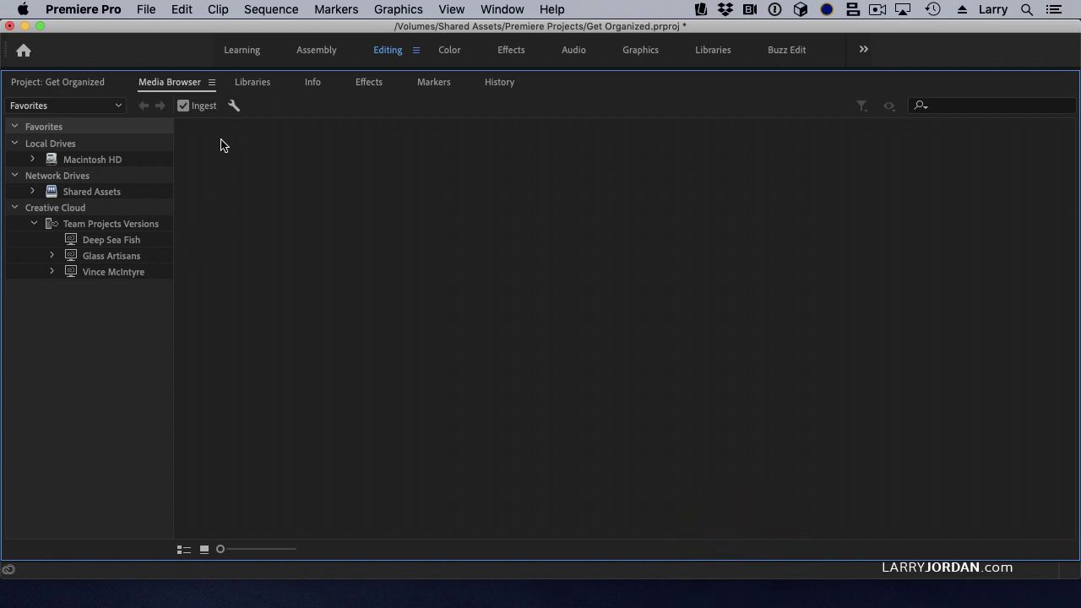
# - Import Environmental and Green.mov from Shared Assets > Training Media > Pond5 > Scenic
pyautogui.press('`')
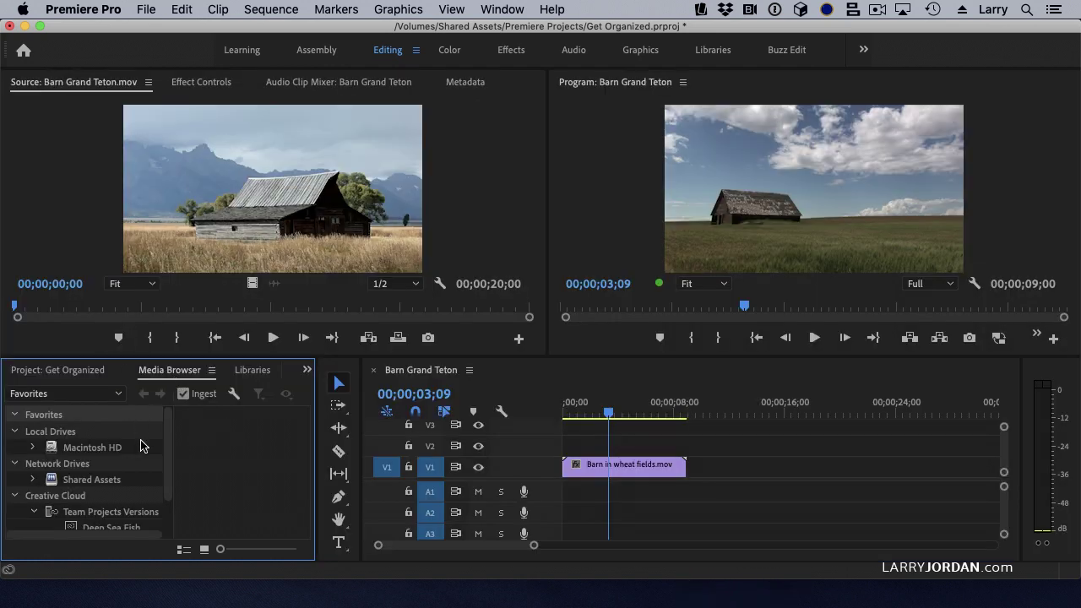
pyautogui.doubleClick(207, 436)
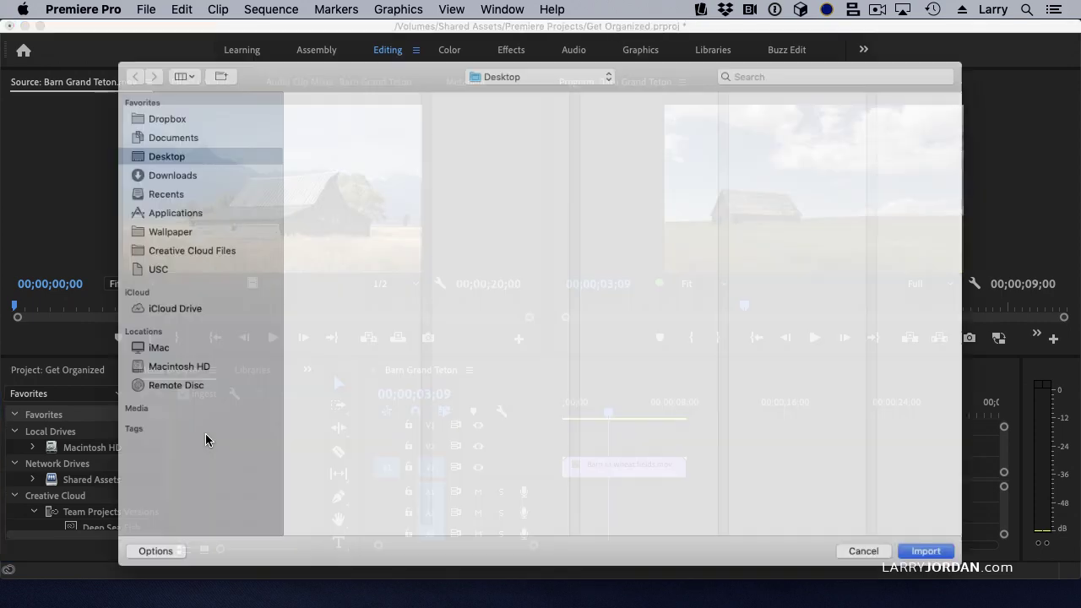
pyautogui.scroll(2, 650, 447)
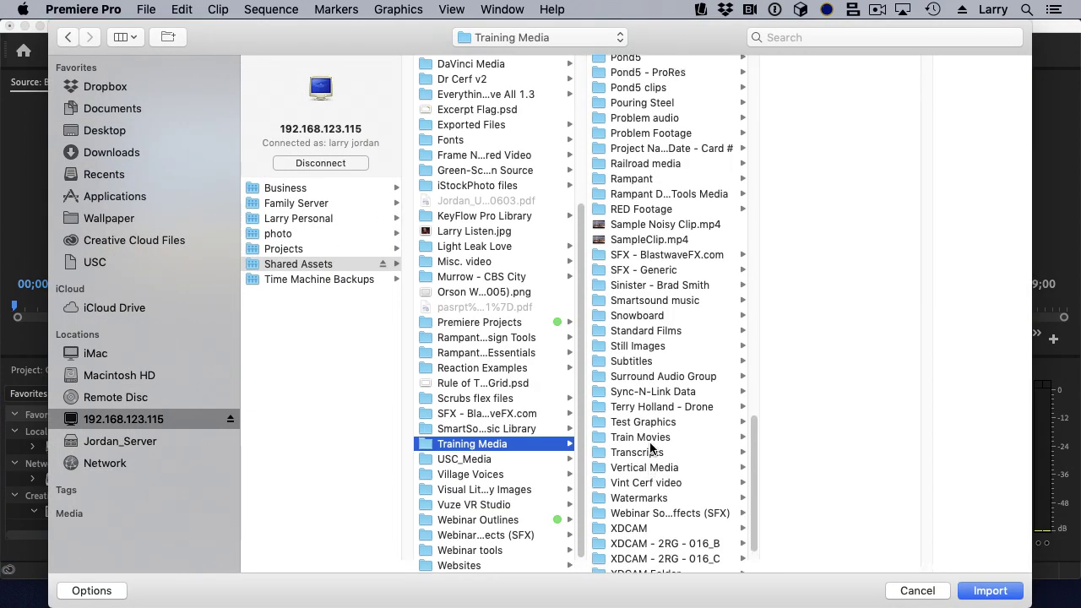
pyautogui.scroll(5, 650, 447)
pyautogui.click(643, 338)
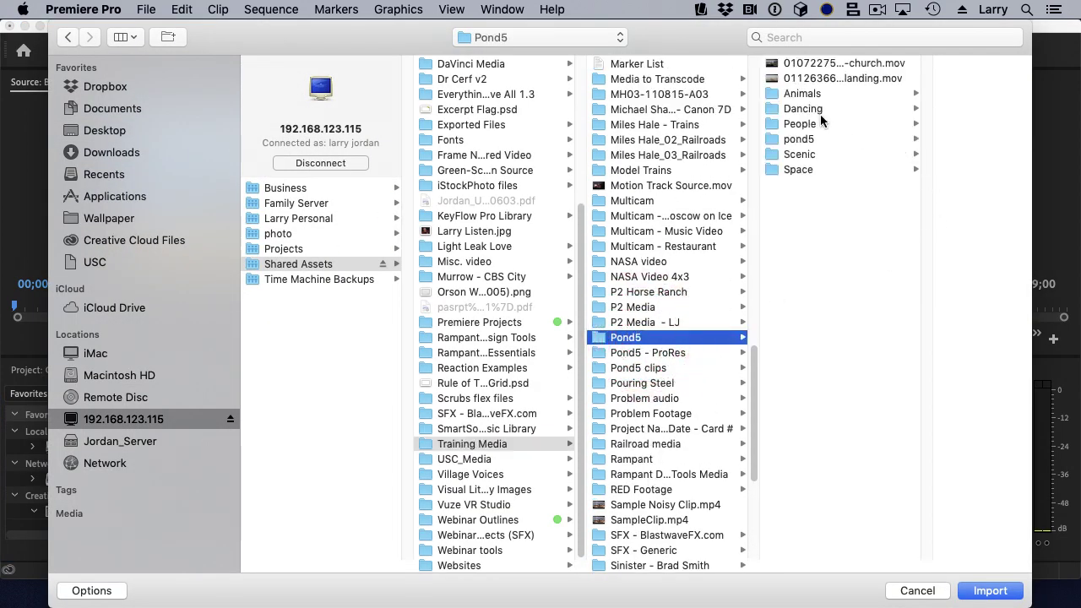
pyautogui.click(812, 156)
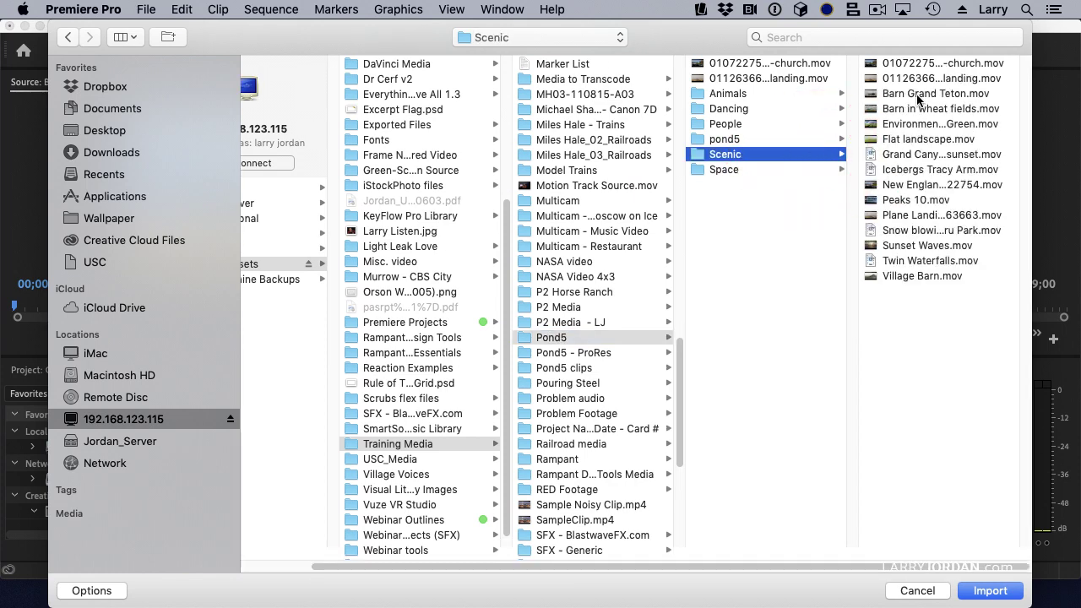
pyautogui.click(914, 124)
pyautogui.click(991, 591)
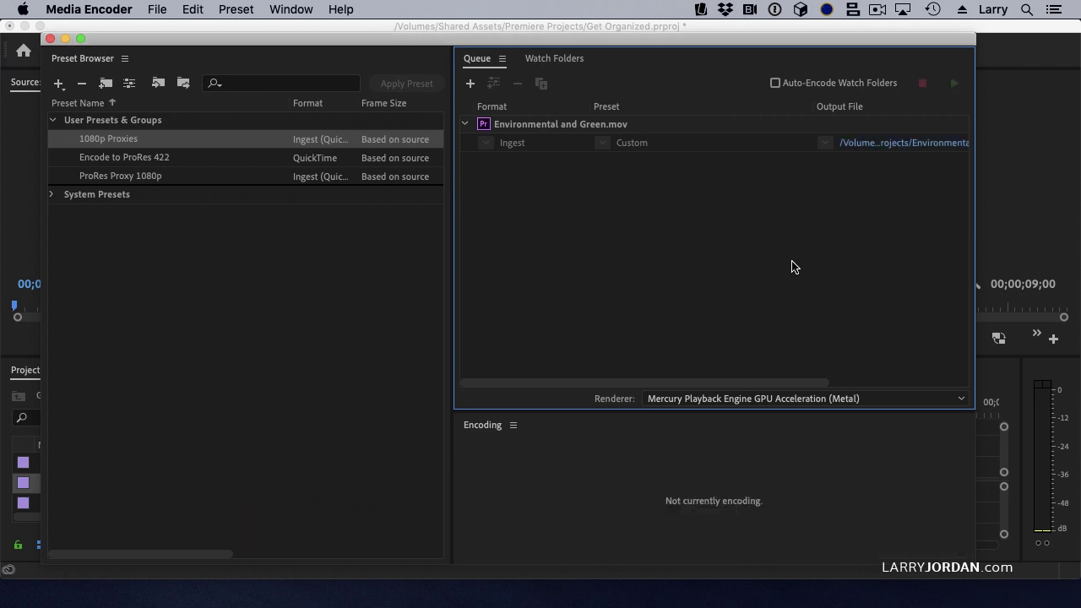
# - Check the Environmental and Green.mov ingest job in the queue, then switch back to Premiere Pro
pyautogui.click(1049, 217)
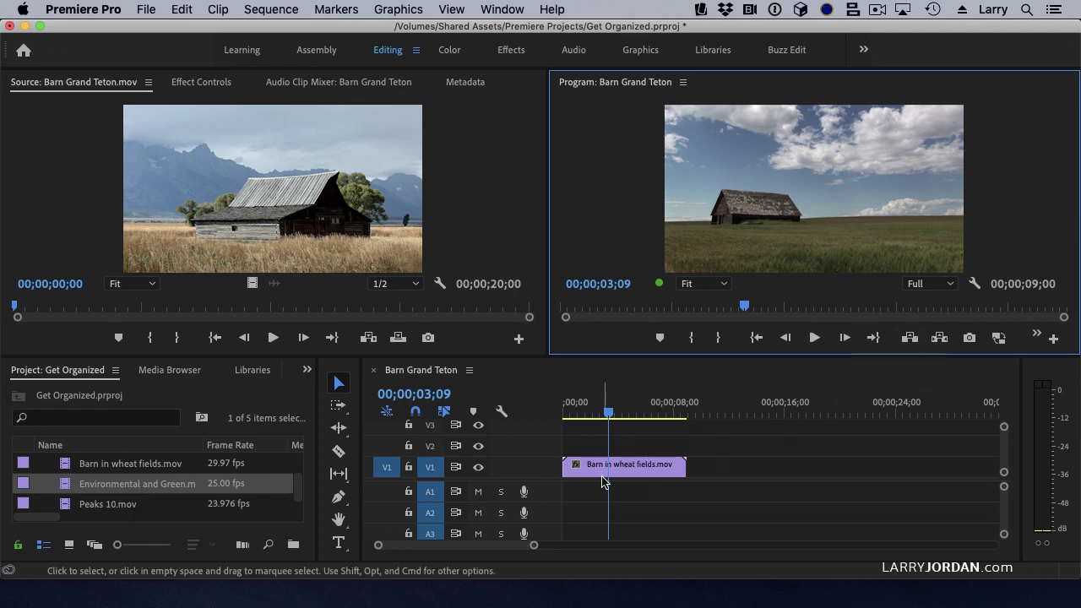
pyautogui.click(997, 337)
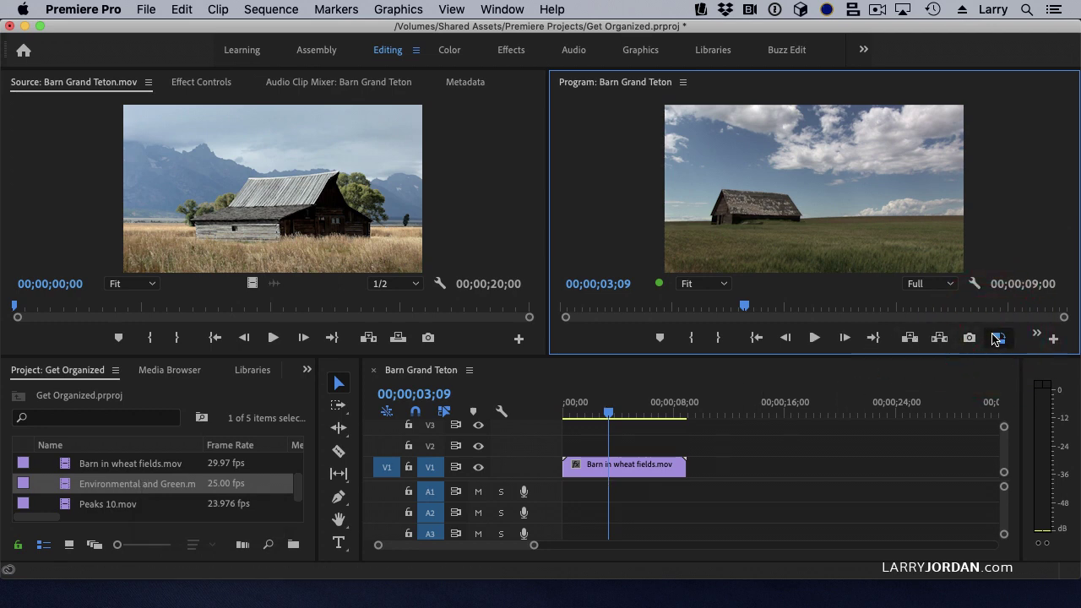
pyautogui.click(997, 337)
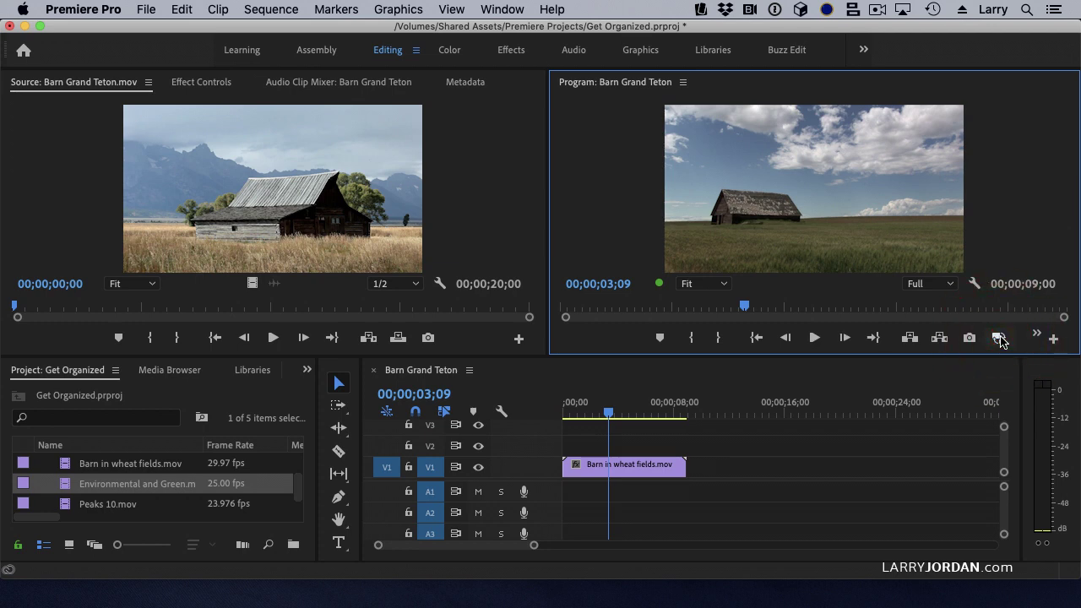
pyautogui.click(585, 415)
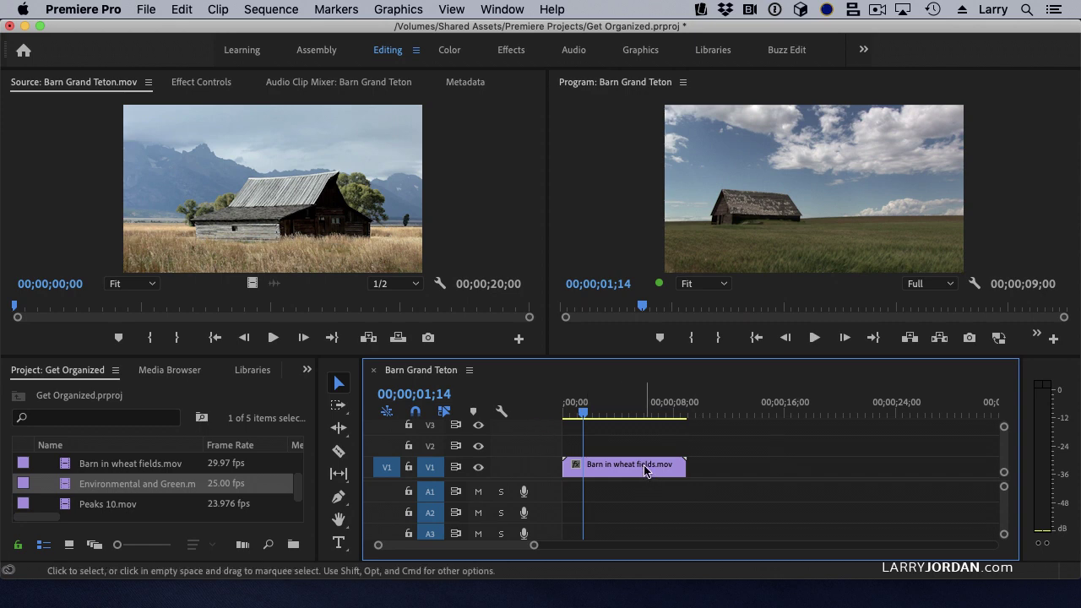
pyautogui.moveTo(645, 471)
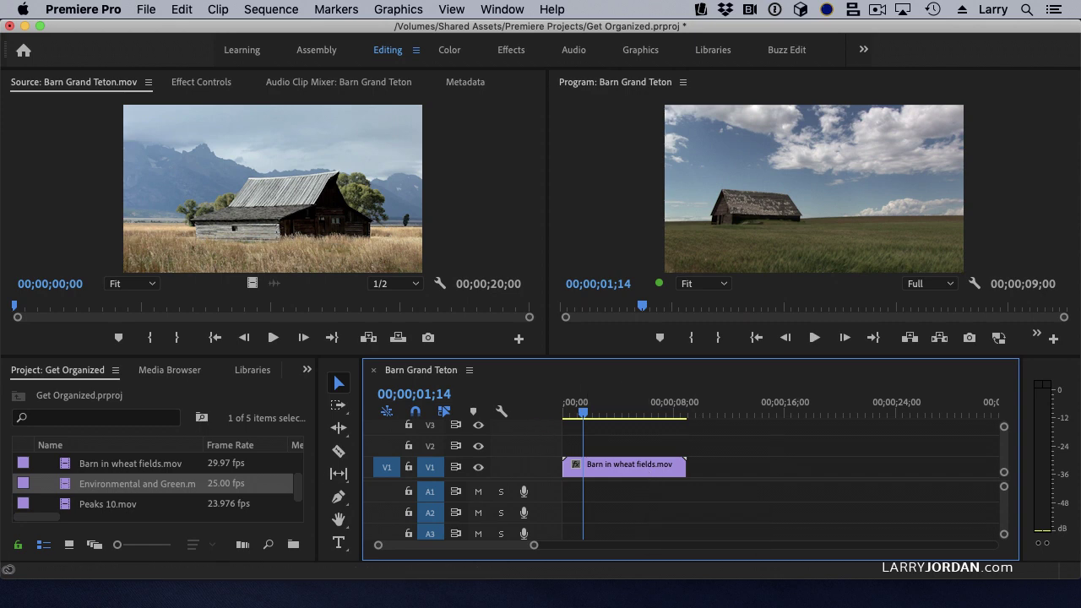